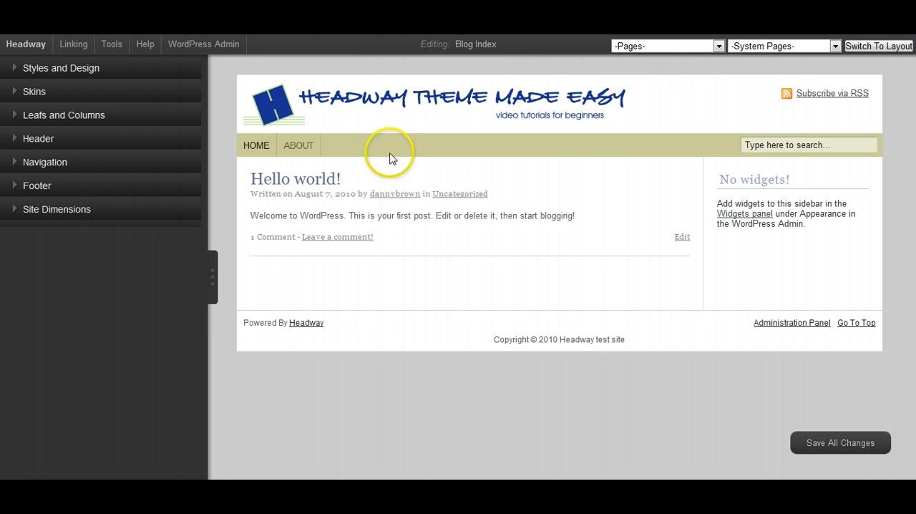
- Call out the Body element in the design editor and change its background from light grey to a very dark grey
mouse_move(399, 227)
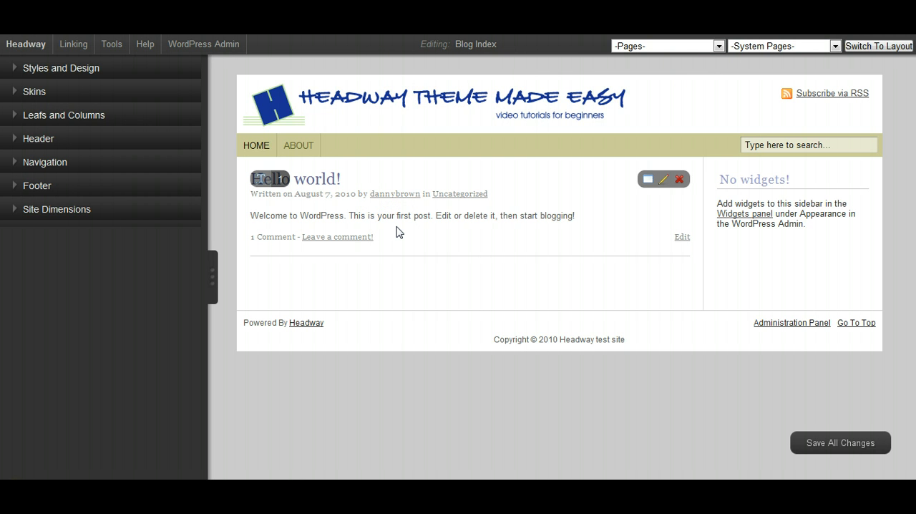
mouse_move(823, 257)
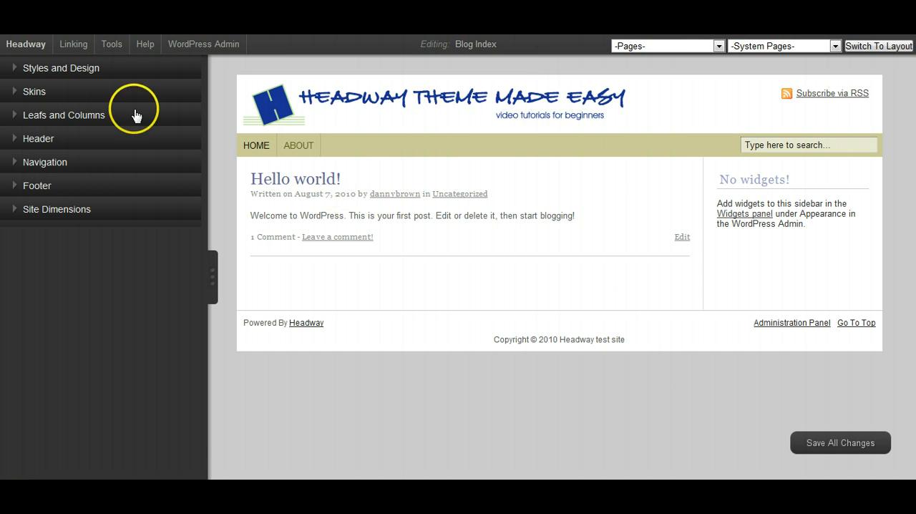
click(12, 71)
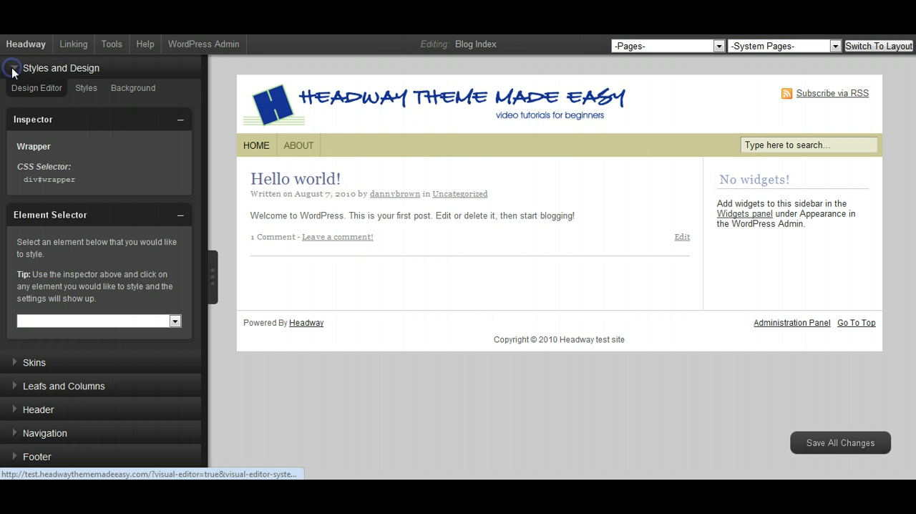
click(174, 322)
click(50, 120)
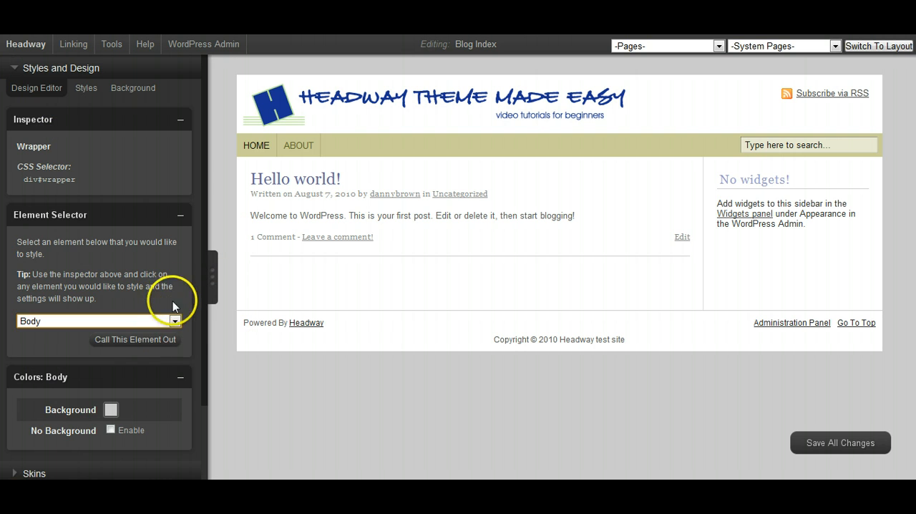
click(149, 341)
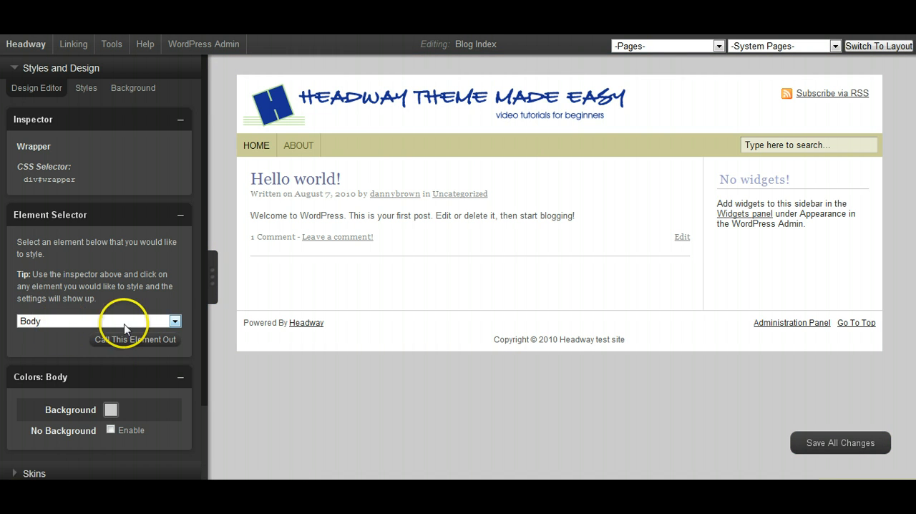
click(111, 410)
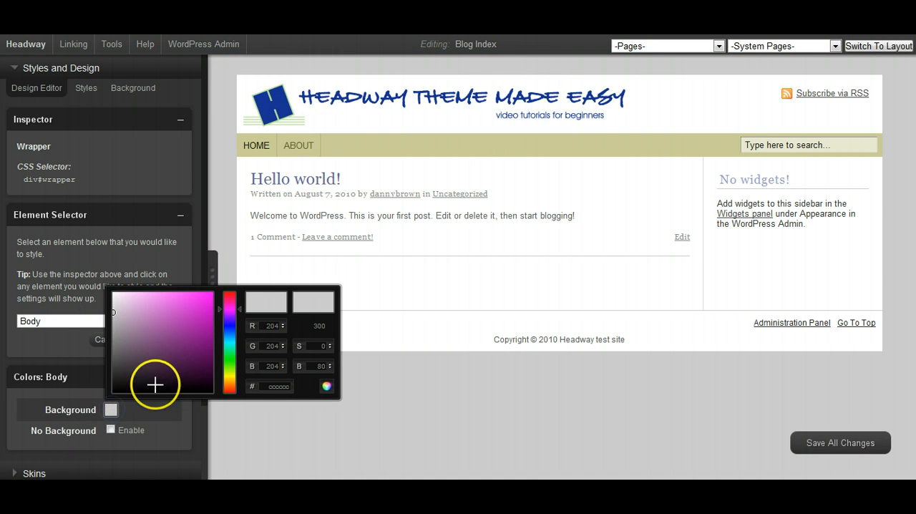
mouse_move(115, 309)
mouse_down()
mouse_move(119, 377)
mouse_move(162, 389)
mouse_move(164, 366)
mouse_move(140, 378)
mouse_move(148, 352)
mouse_move(154, 363)
mouse_move(134, 378)
mouse_move(125, 370)
mouse_up()
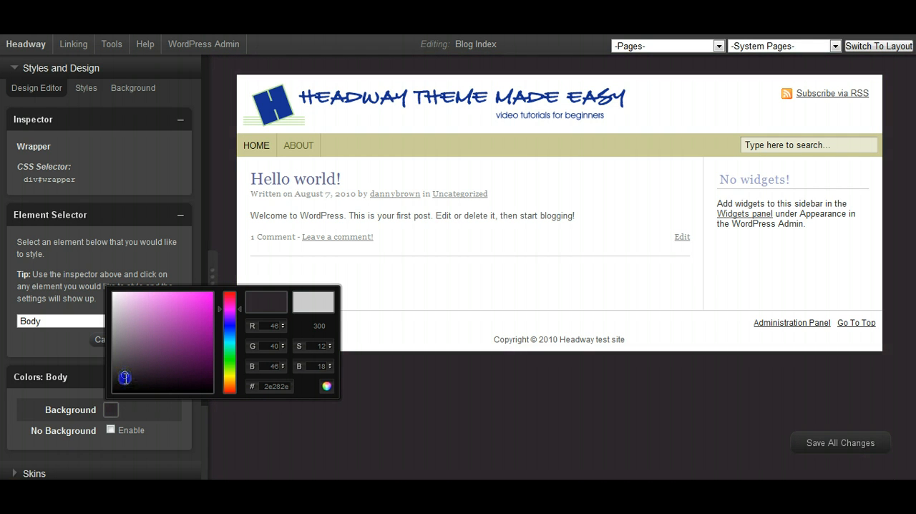
drag(124, 378, 124, 375)
click(325, 386)
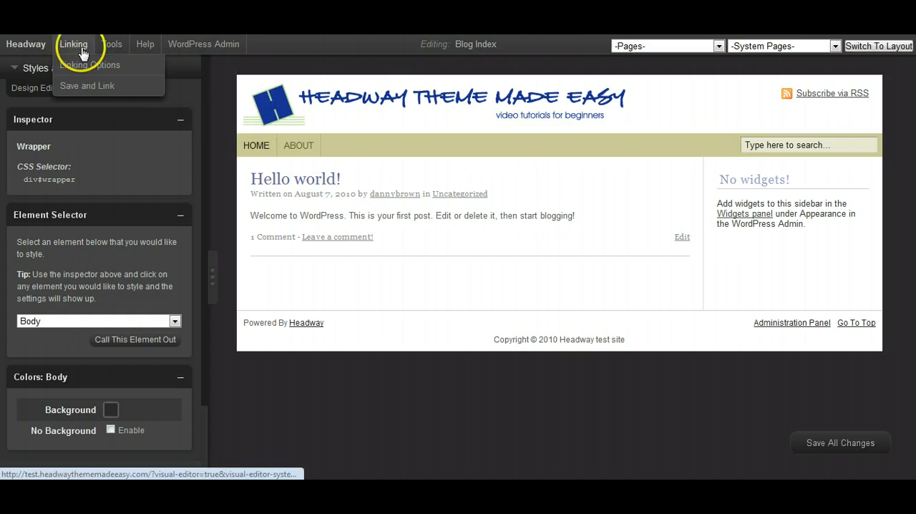
click(13, 72)
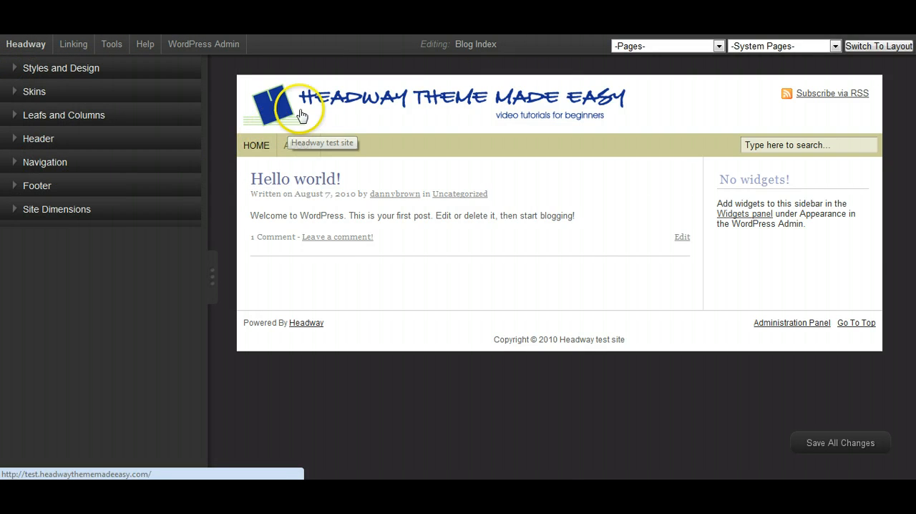
- In the site dimensions, set the wrapper width to 960 px and the wrapper vertical margin to 0 px
click(12, 211)
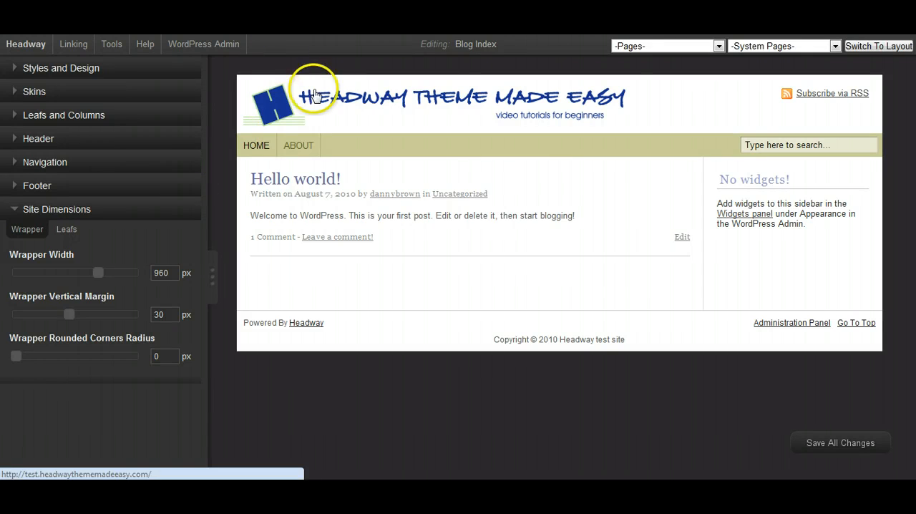
mouse_move(403, 184)
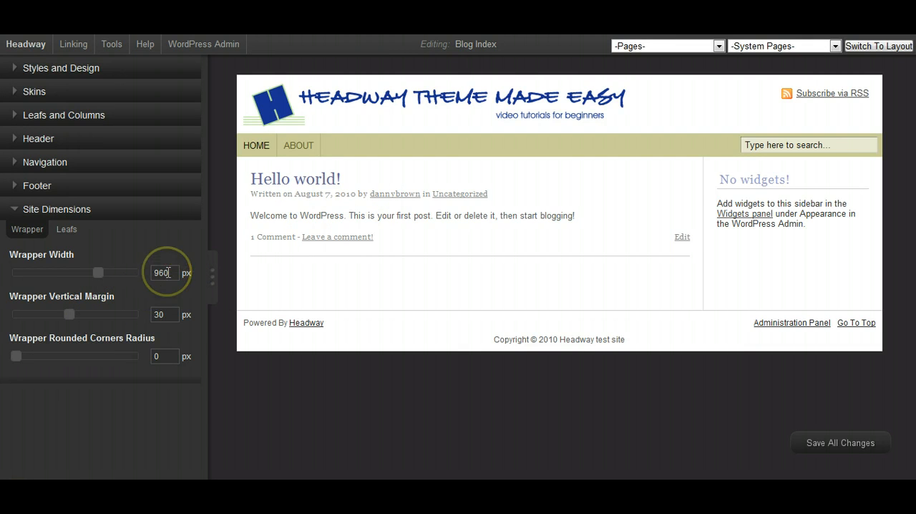
mouse_move(102, 270)
mouse_down()
mouse_move(63, 276)
mouse_move(113, 272)
mouse_move(98, 276)
mouse_up()
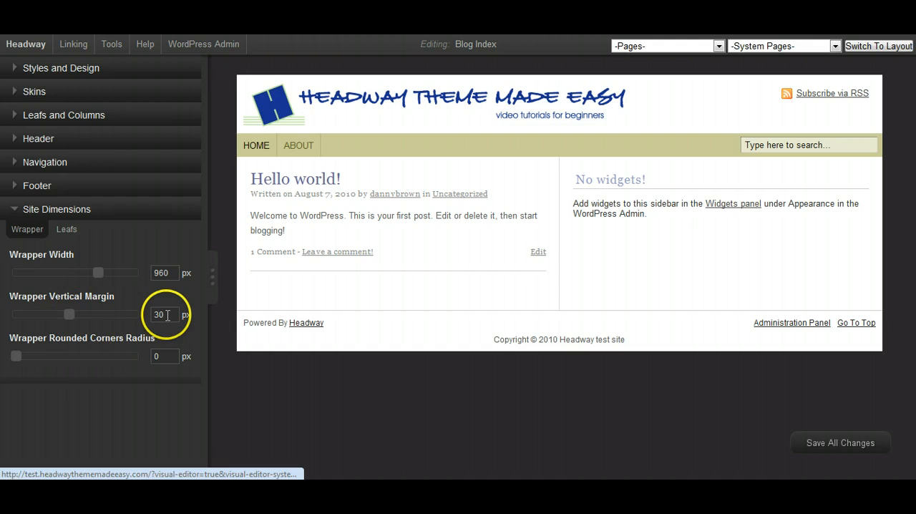
drag(70, 315, 28, 315)
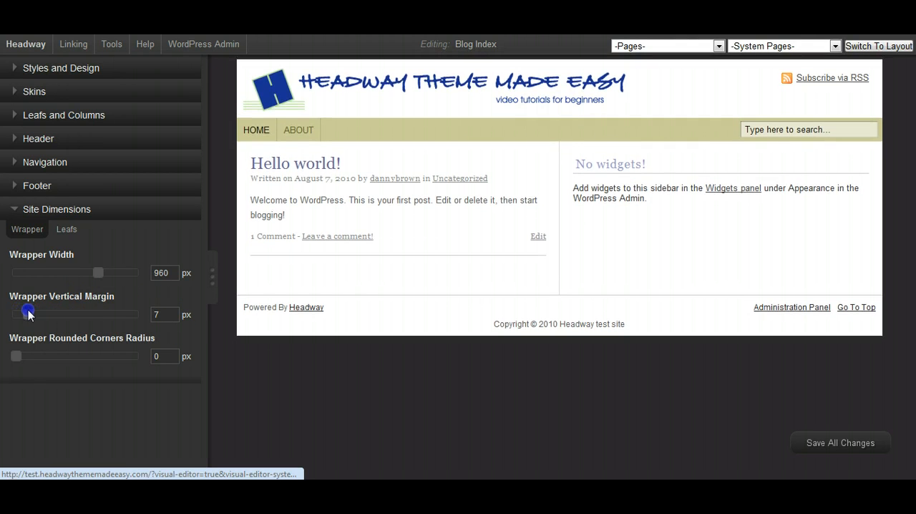
drag(29, 315, 6, 314)
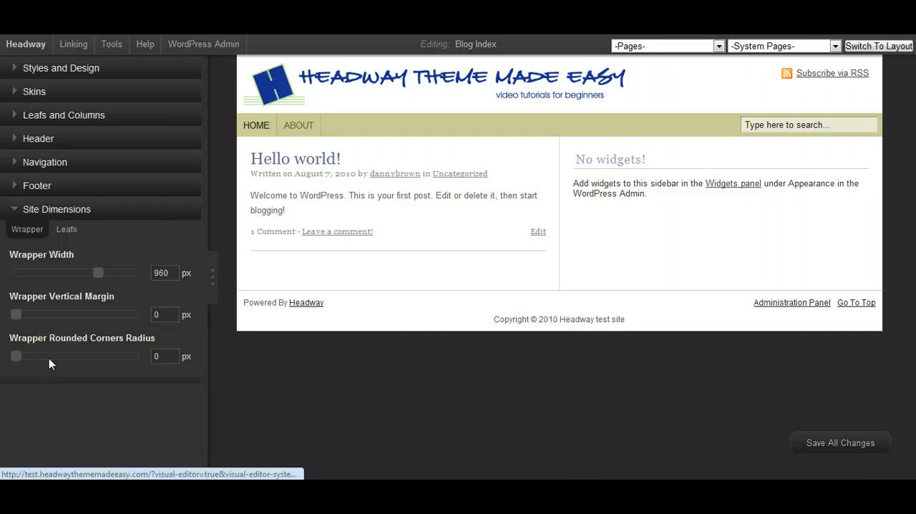
- Set the wrapper rounded corners radius to 15 px and save all changes, continuing in the visual editor
drag(16, 354, 126, 356)
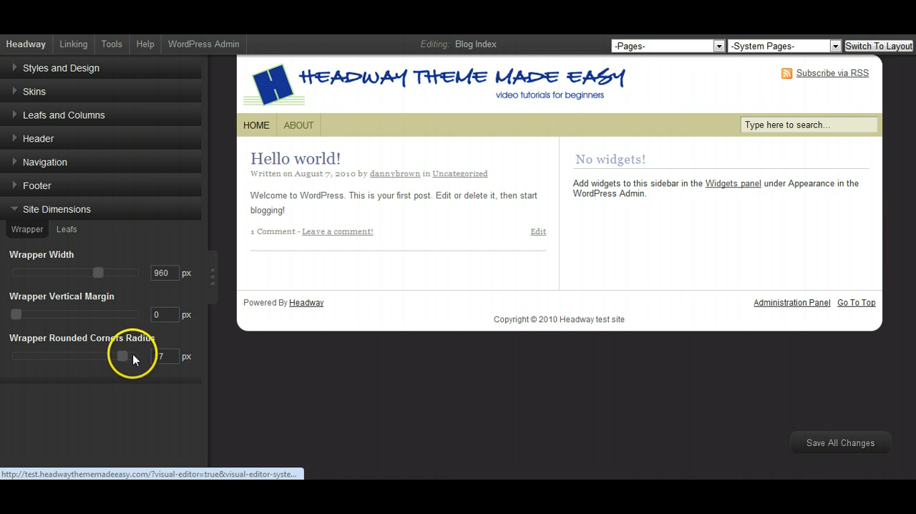
drag(121, 355, 109, 360)
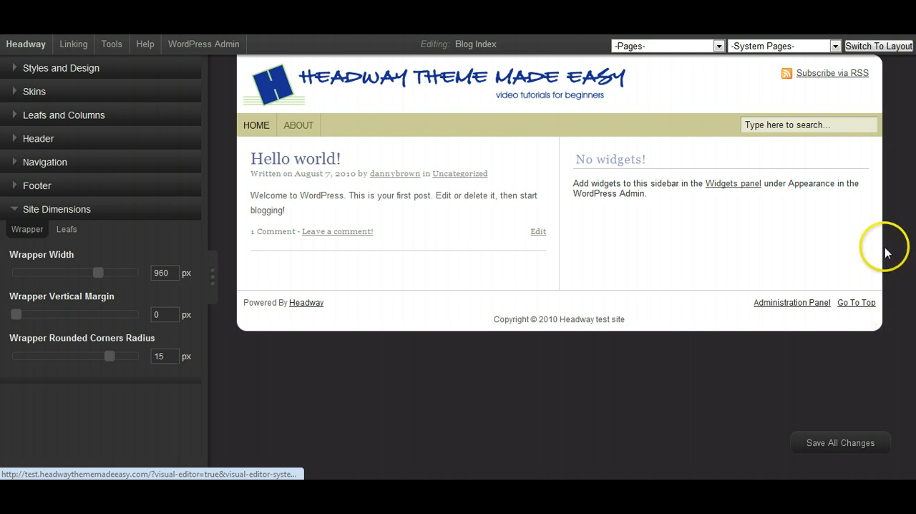
click(833, 442)
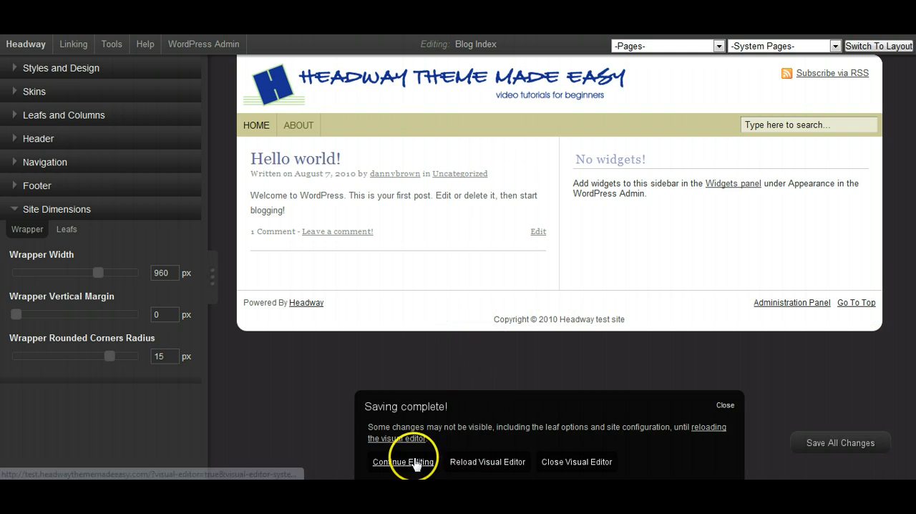
click(416, 462)
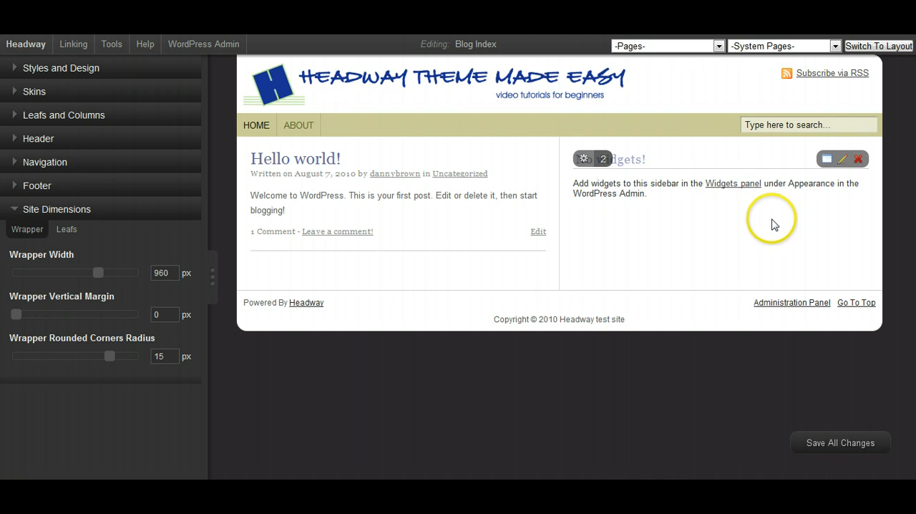
click(15, 210)
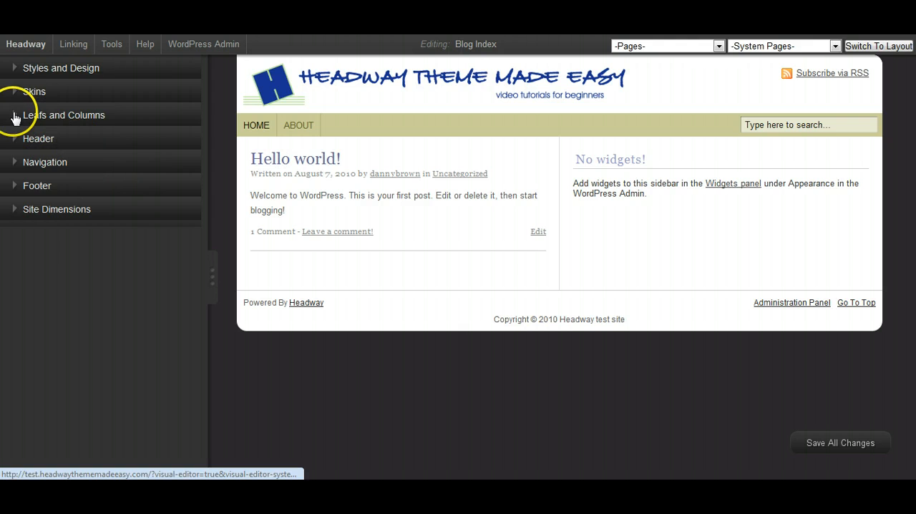
- Choose All Columns and Containers as the element to style and call it out on the page
click(16, 68)
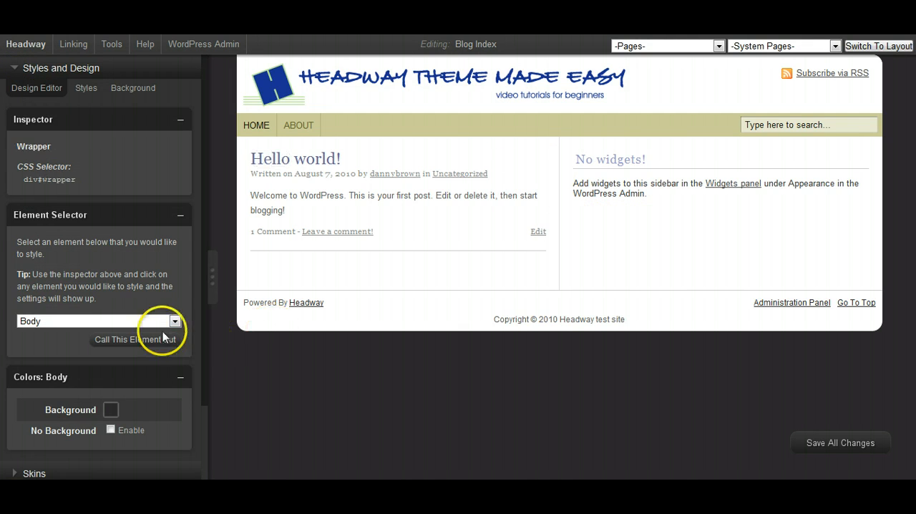
click(692, 237)
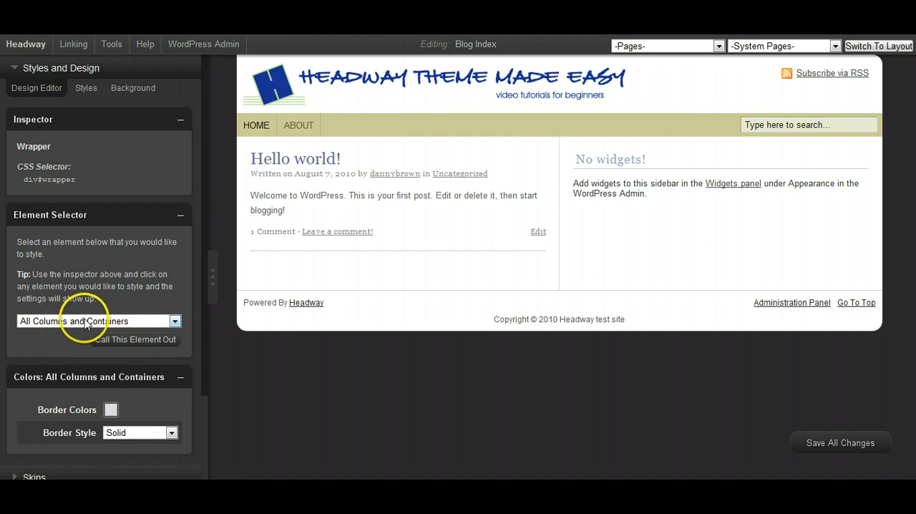
click(140, 344)
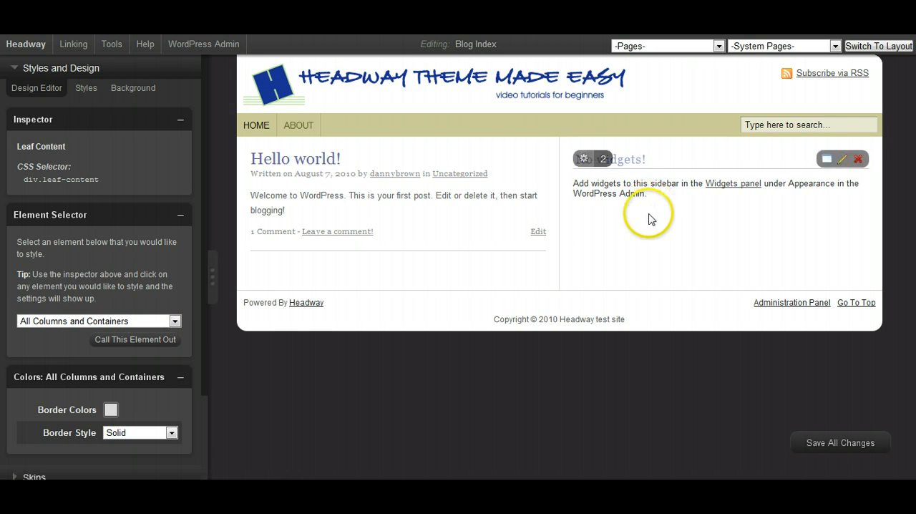
- Call out Leaf Column #2 on the page and set its background to the light grey eeebf0
click(174, 321)
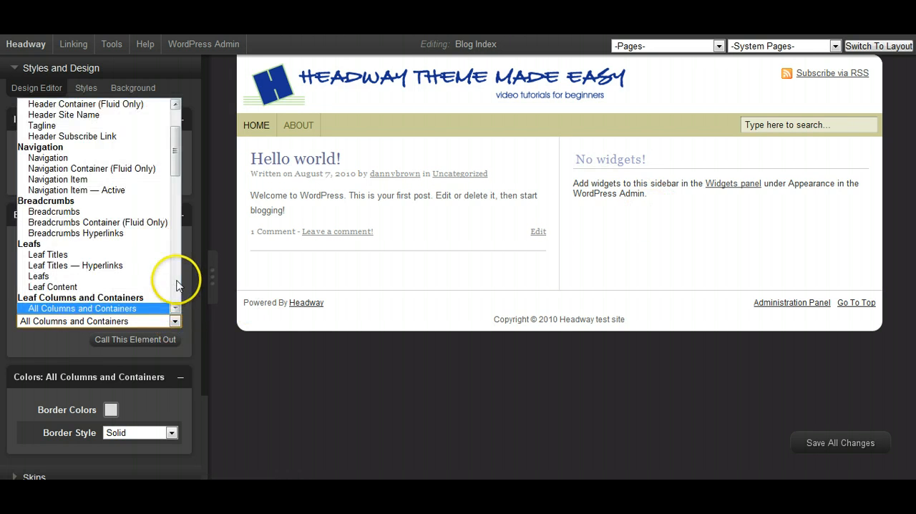
scroll(174, 268, down, 2)
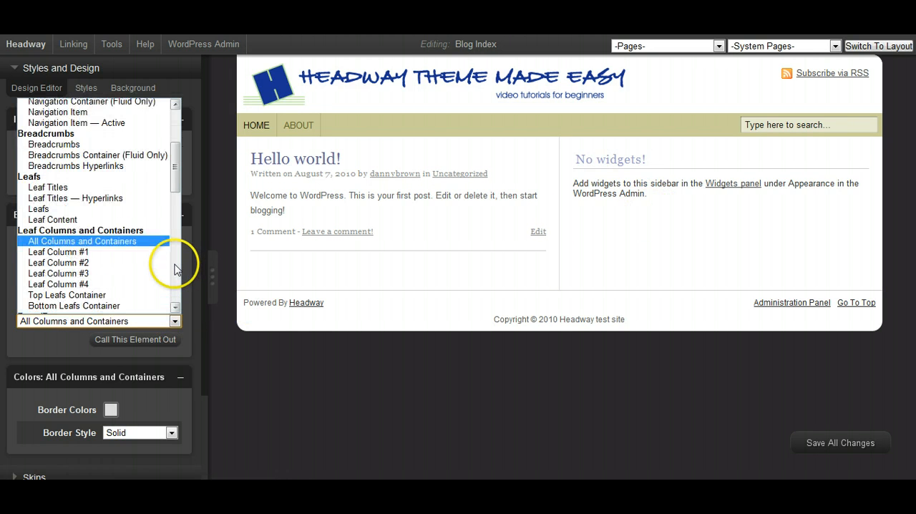
click(82, 264)
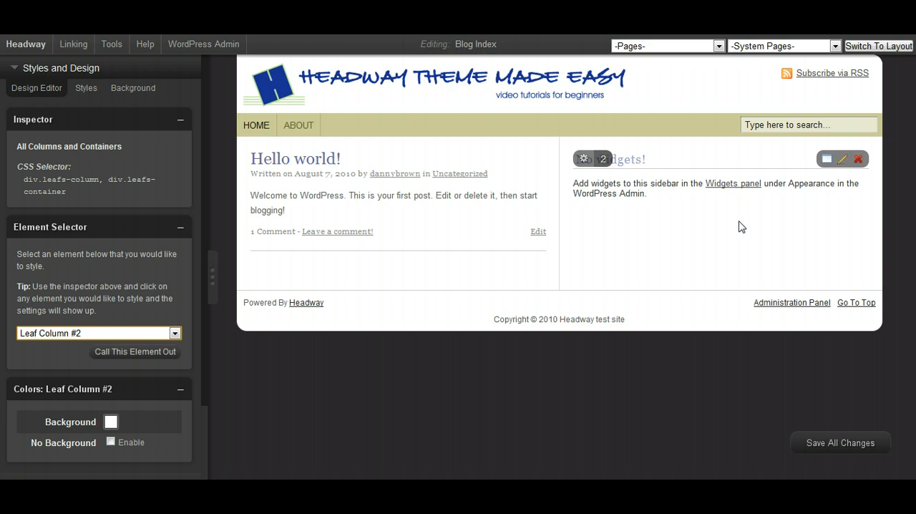
click(143, 341)
click(143, 342)
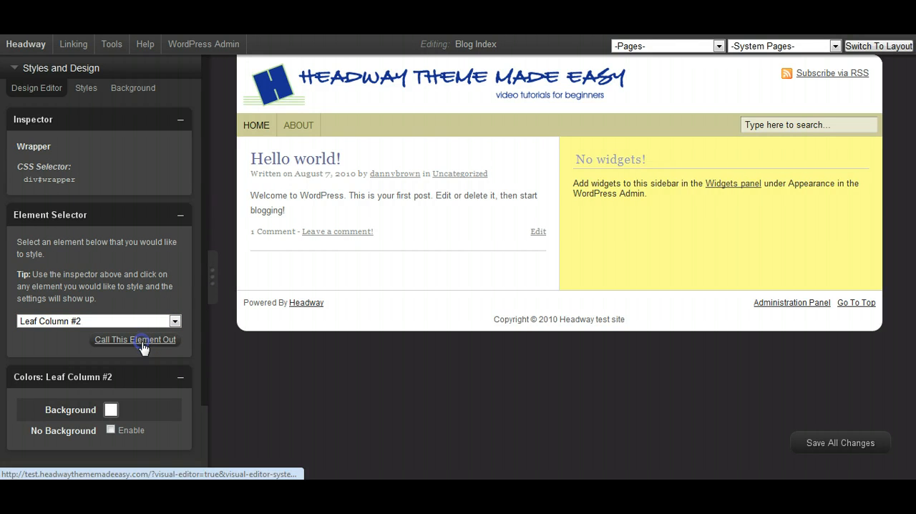
click(110, 410)
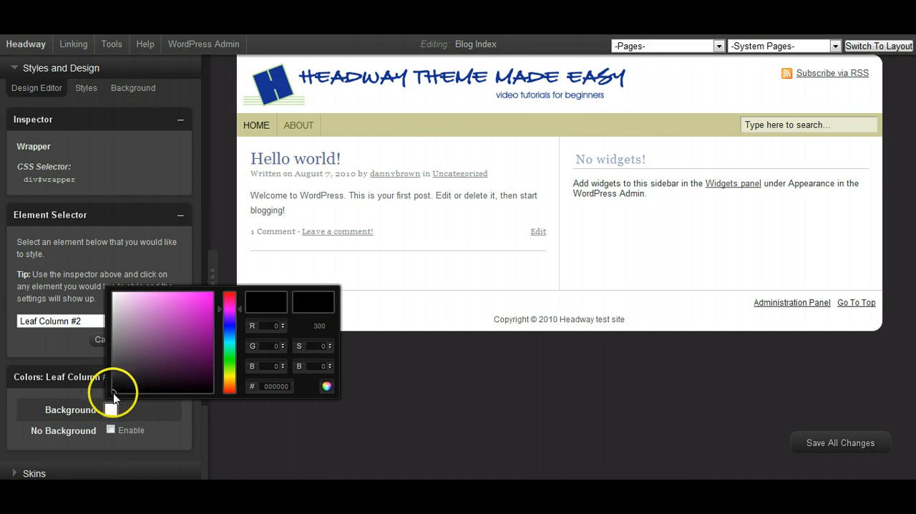
mouse_move(119, 390)
mouse_down()
mouse_move(141, 377)
mouse_move(147, 352)
mouse_move(133, 323)
mouse_move(154, 308)
mouse_move(173, 303)
mouse_move(222, 320)
mouse_move(222, 339)
mouse_up()
mouse_move(177, 312)
mouse_down()
mouse_move(177, 326)
mouse_move(221, 320)
mouse_move(119, 316)
mouse_up()
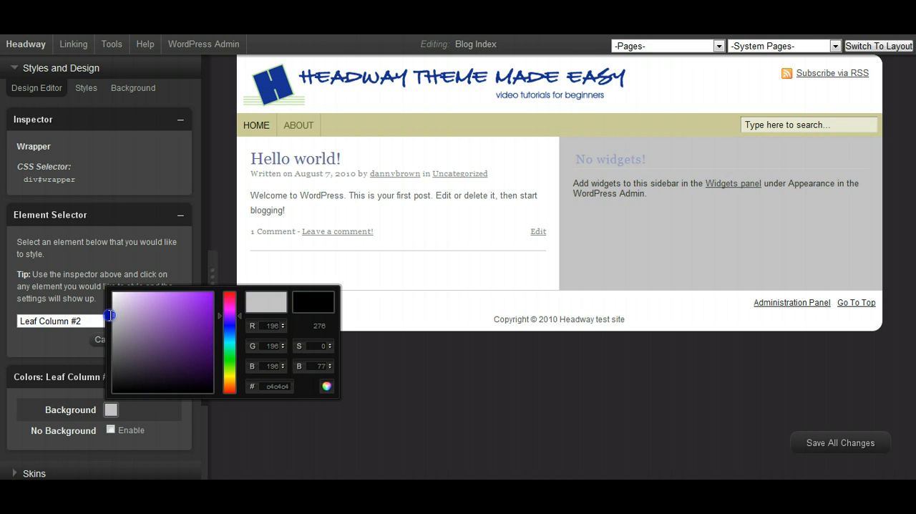
drag(110, 313, 122, 298)
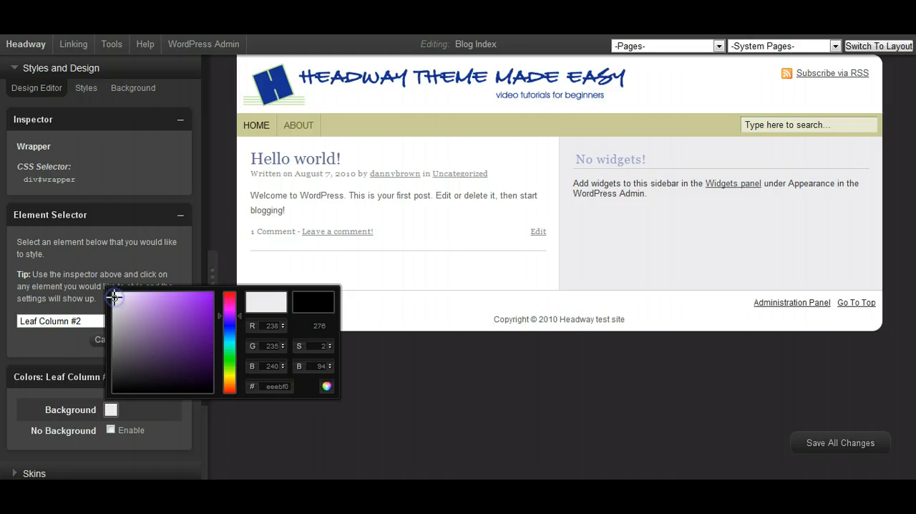
click(326, 386)
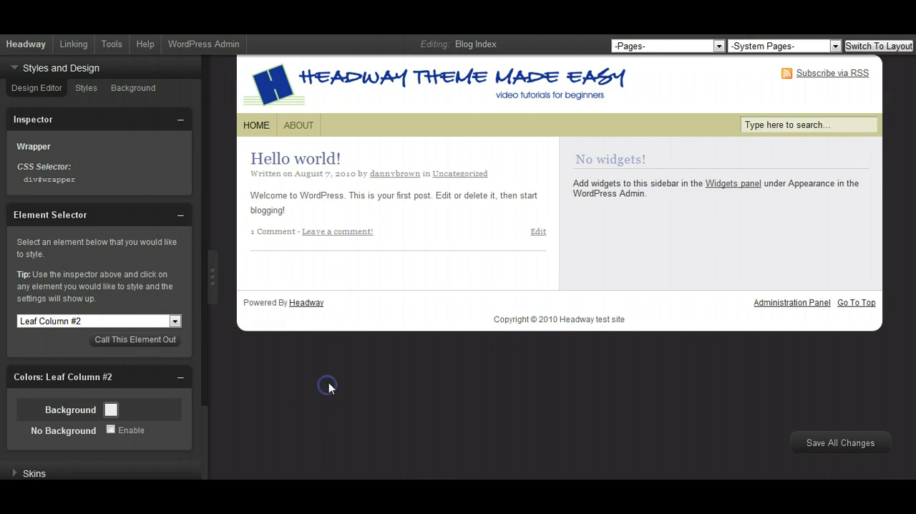
click(12, 72)
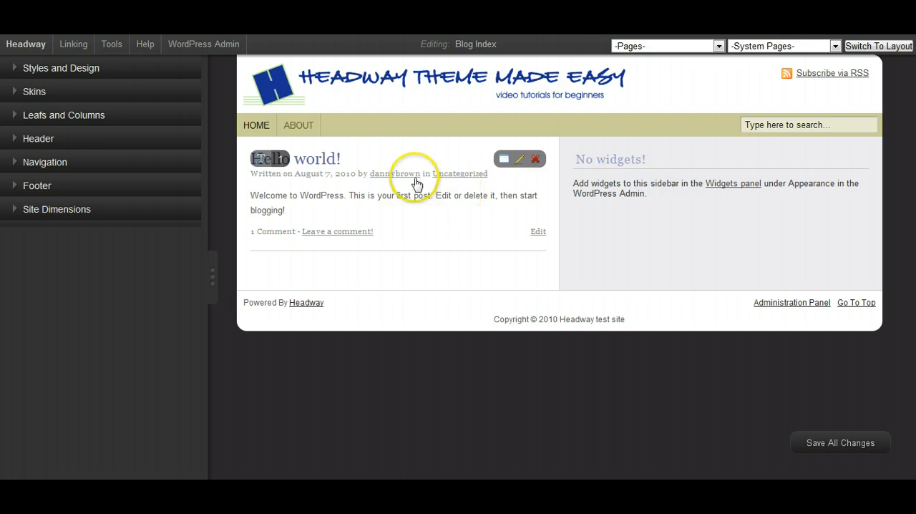
- In the column width settings for this page, set the width of Column 2 to 270 px
click(13, 116)
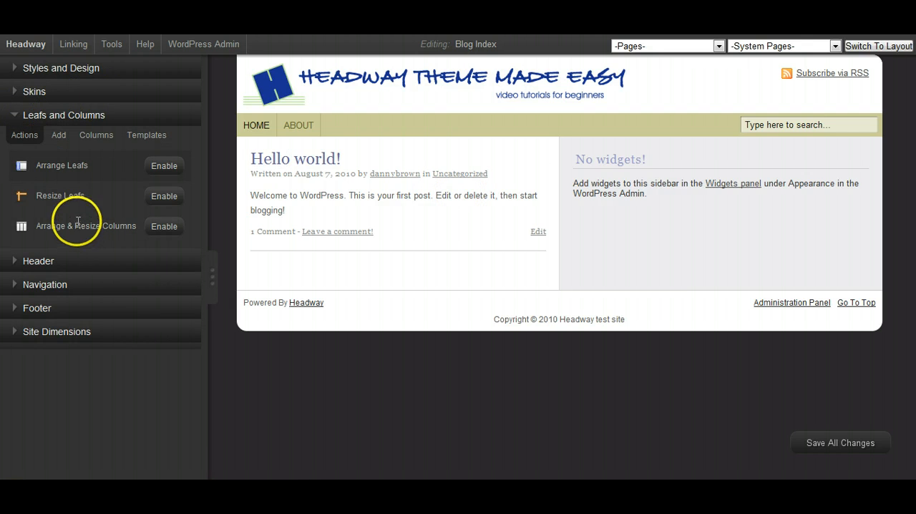
click(96, 140)
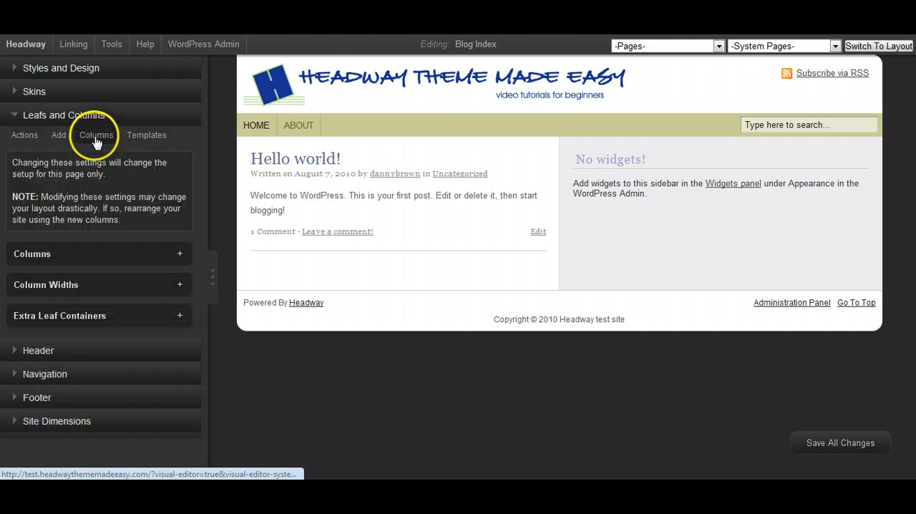
click(180, 286)
click(113, 340)
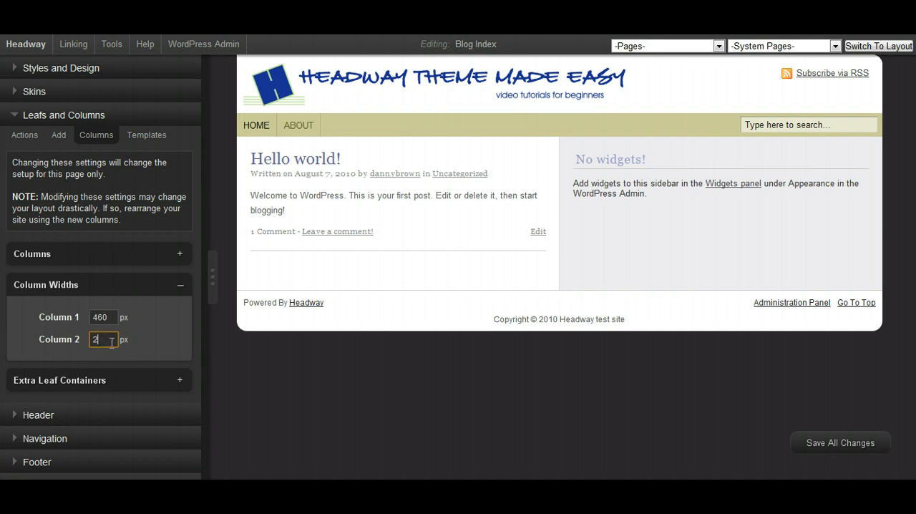
click(230, 361)
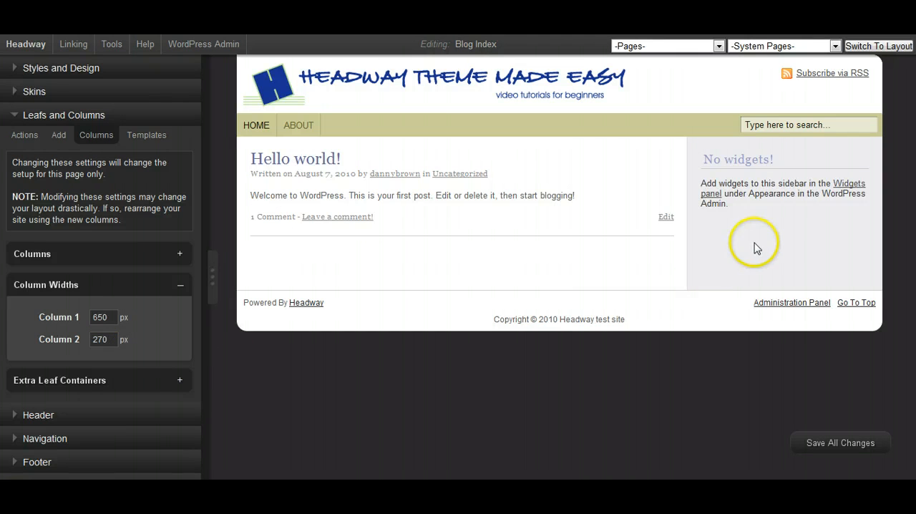
- Enable Arrange & Resize Columns and slightly widen the blog post column, narrowing the widget sidebar
mouse_move(779, 229)
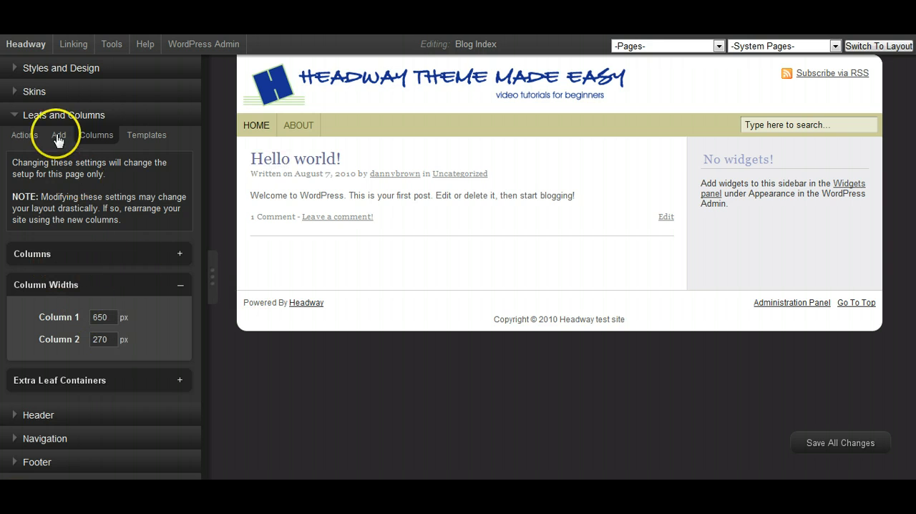
click(25, 135)
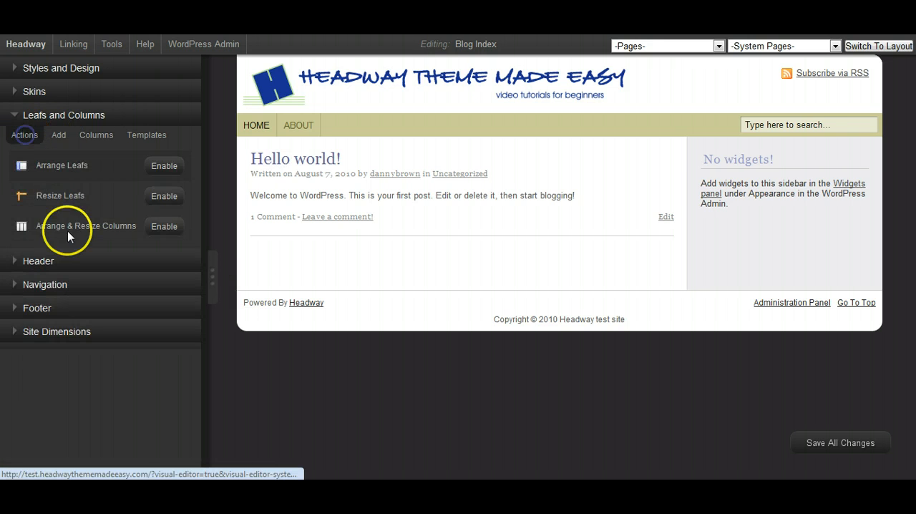
click(157, 228)
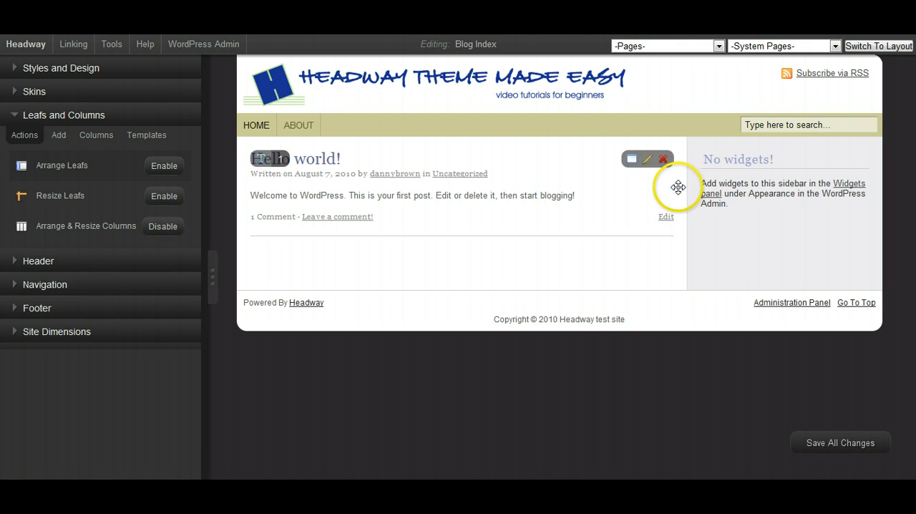
mouse_move(681, 187)
mouse_down()
mouse_move(595, 186)
mouse_move(688, 182)
mouse_up()
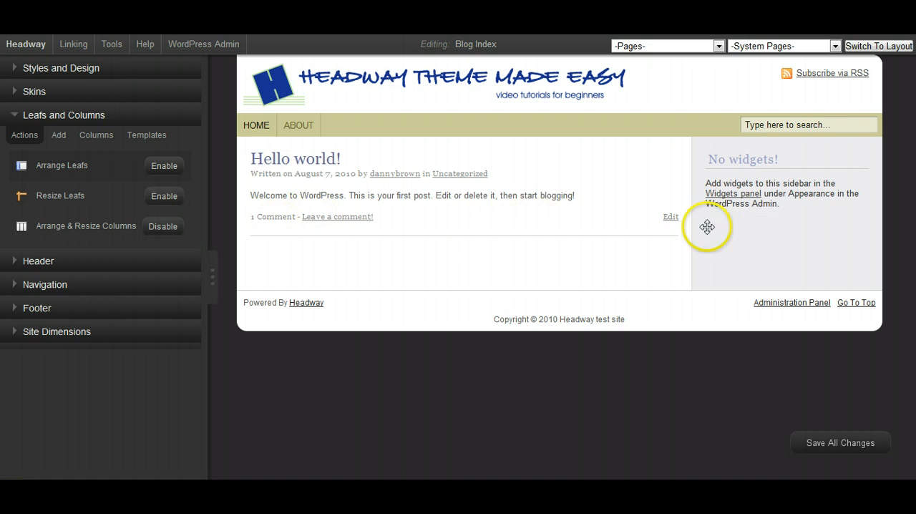
- Move the widget sidebar to the left of the blog post column and return it to the right side
drag(757, 235, 365, 215)
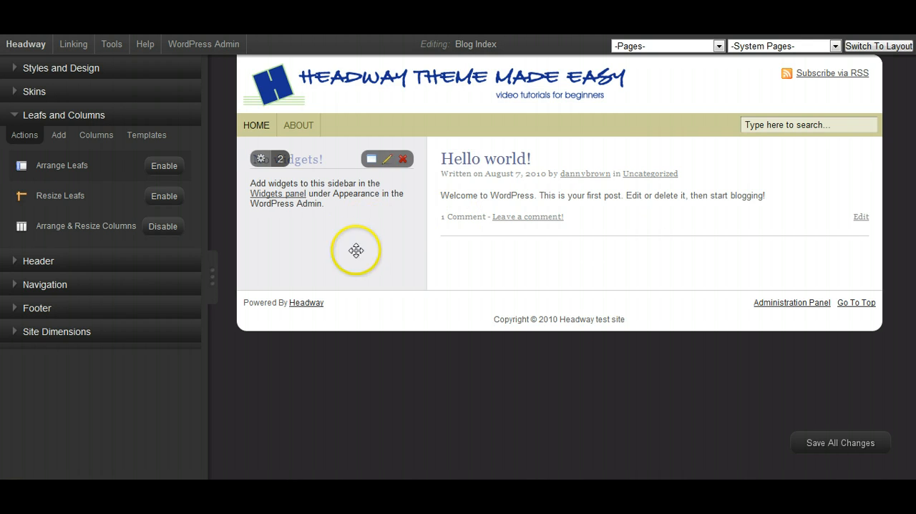
drag(335, 228, 708, 215)
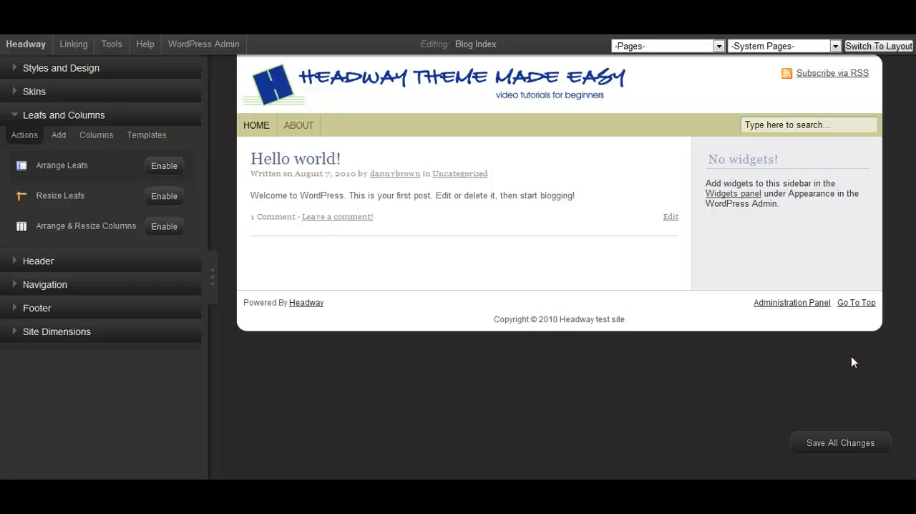
click(822, 368)
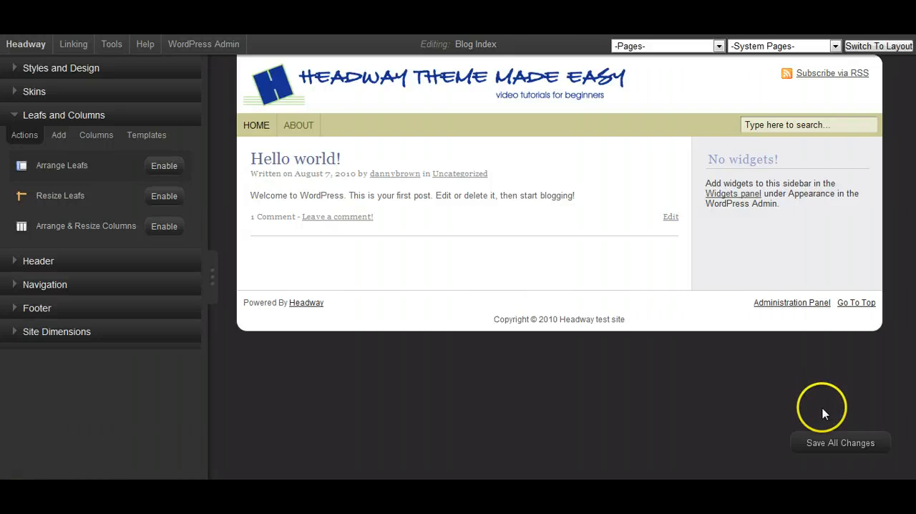